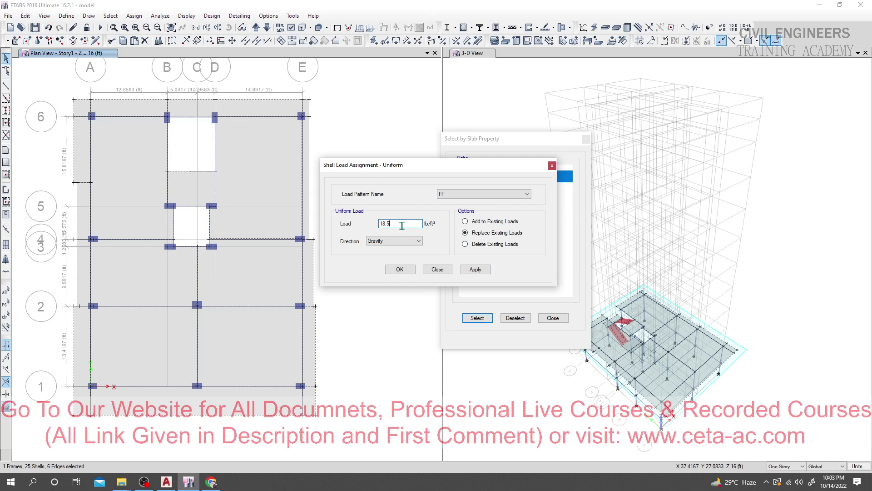
Step: Apply the 18.5 lb/ft² FF uniform gravity load to the selected slabs, replacing existing loads
{"action": "left_click", "coordinate": [476, 271]}
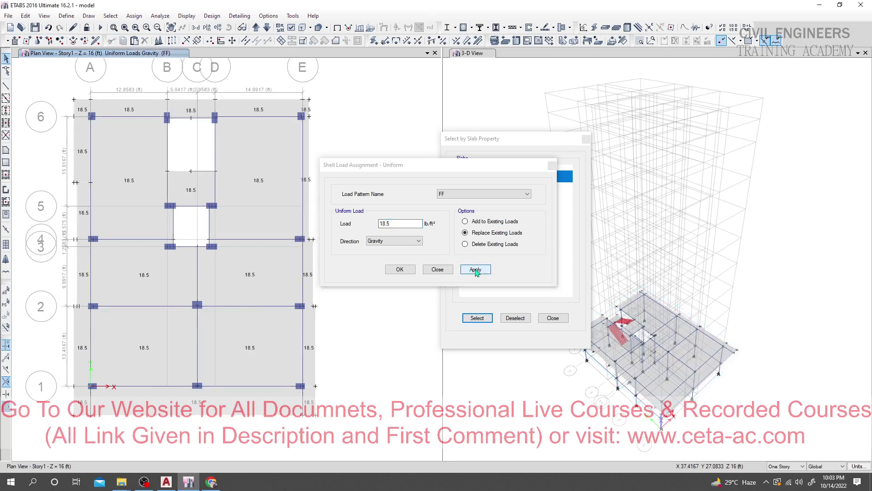
{"action": "left_click_drag", "start_coordinate": [469, 169], "coordinate": [348, 148]}
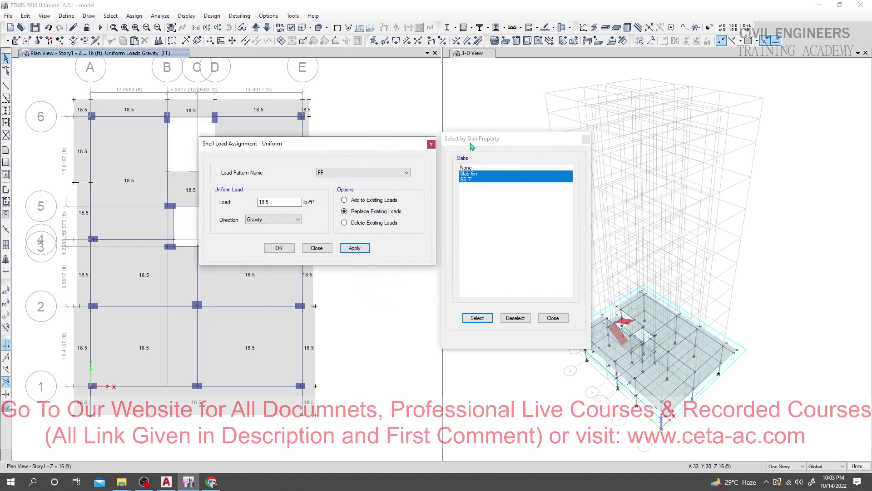
Step: Select all shells with the Slab 6in property and assign them a 40 lb/ft² uniform gravity load in pattern LLf
{"action": "left_click_drag", "start_coordinate": [466, 147], "coordinate": [497, 143]}
{"action": "left_click", "coordinate": [486, 171]}
{"action": "left_click", "coordinate": [495, 314]}
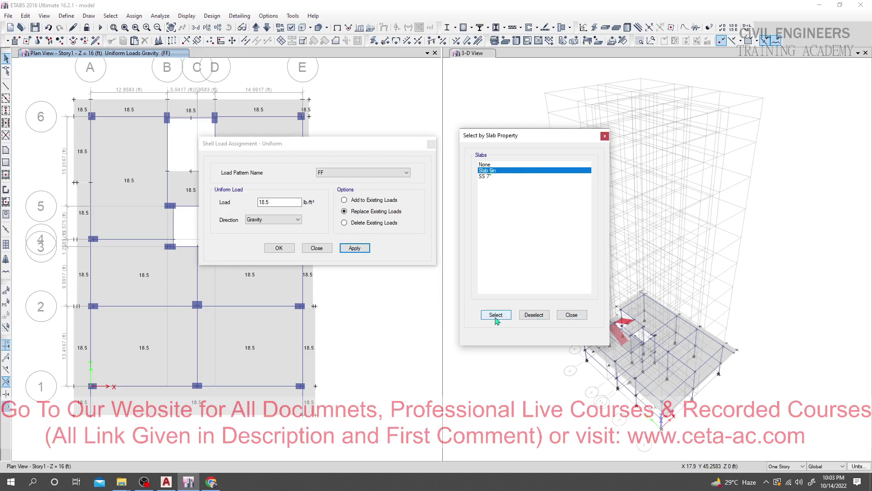
{"action": "left_click_drag", "start_coordinate": [322, 149], "coordinate": [475, 171]}
{"action": "left_click", "coordinate": [486, 195]}
{"action": "left_click", "coordinate": [486, 209]}
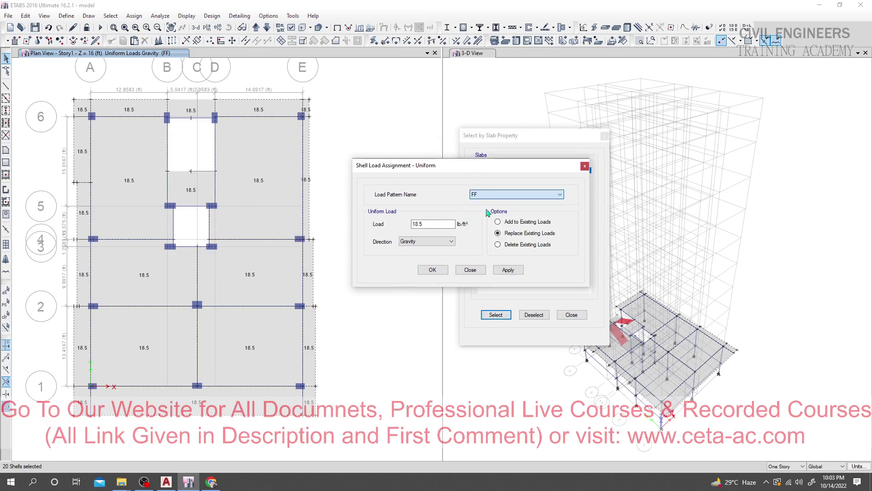
{"action": "double_click", "coordinate": [429, 225]}
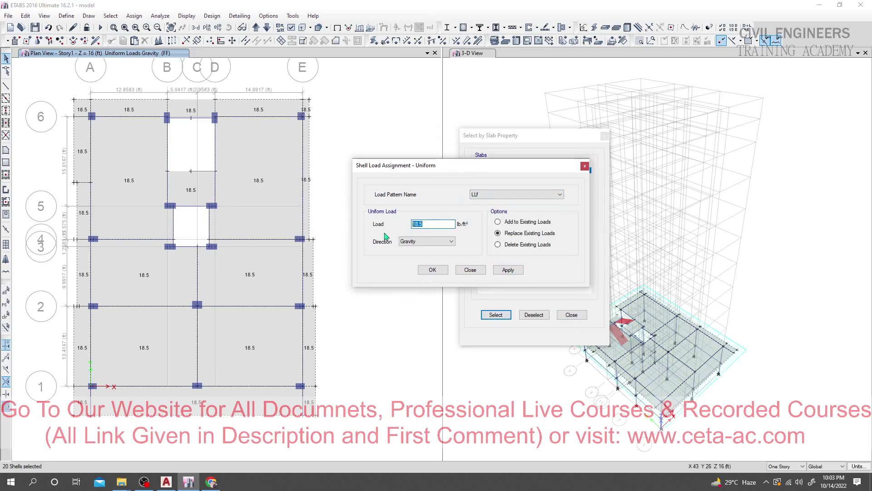
{"action": "type", "text": "40"}
{"action": "left_click", "coordinate": [507, 270]}
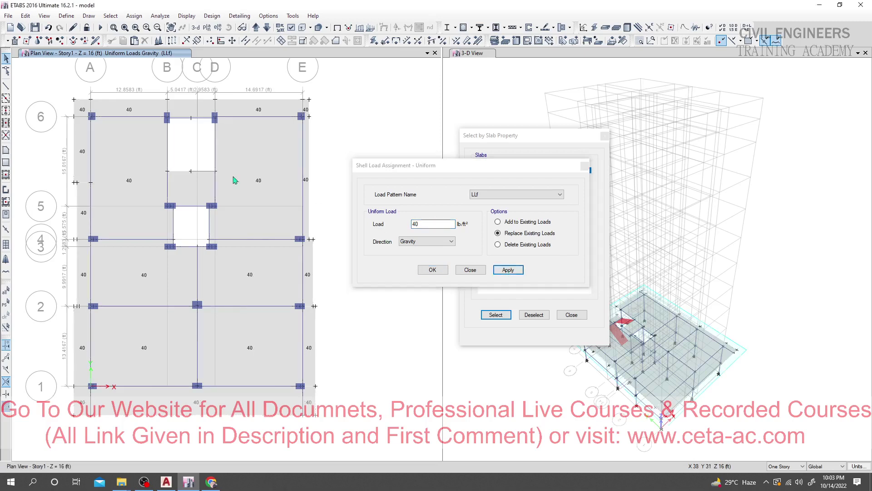
Step: Select all shells with the SS 7" property and assign them a 60 lb/ft² uniform gravity load in pattern LLf
{"action": "left_click", "coordinate": [543, 155]}
{"action": "left_click", "coordinate": [430, 171]}
{"action": "left_click_drag", "start_coordinate": [431, 171], "coordinate": [274, 168]}
{"action": "left_click", "coordinate": [491, 176]}
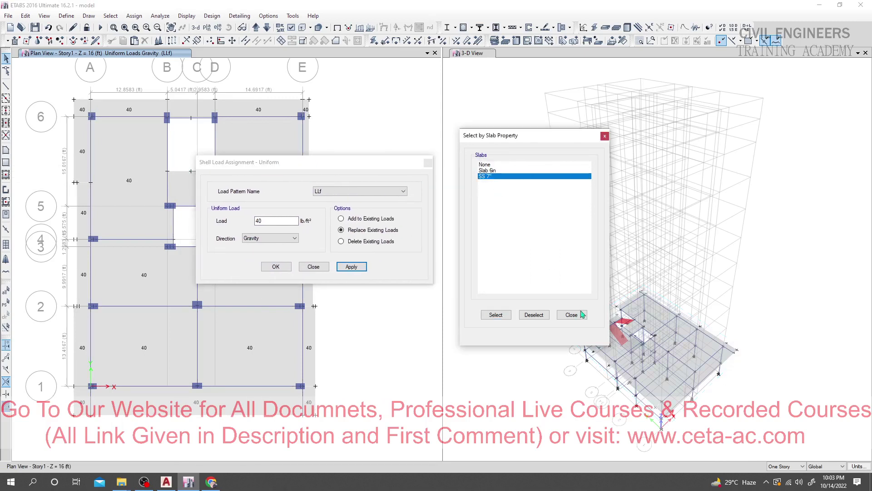
{"action": "left_click", "coordinate": [488, 315]}
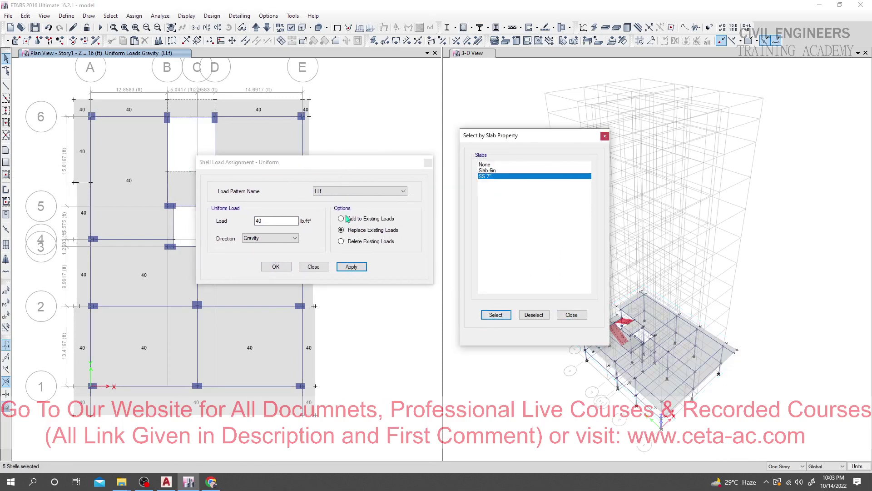
{"action": "left_click_drag", "start_coordinate": [313, 171], "coordinate": [345, 213]}
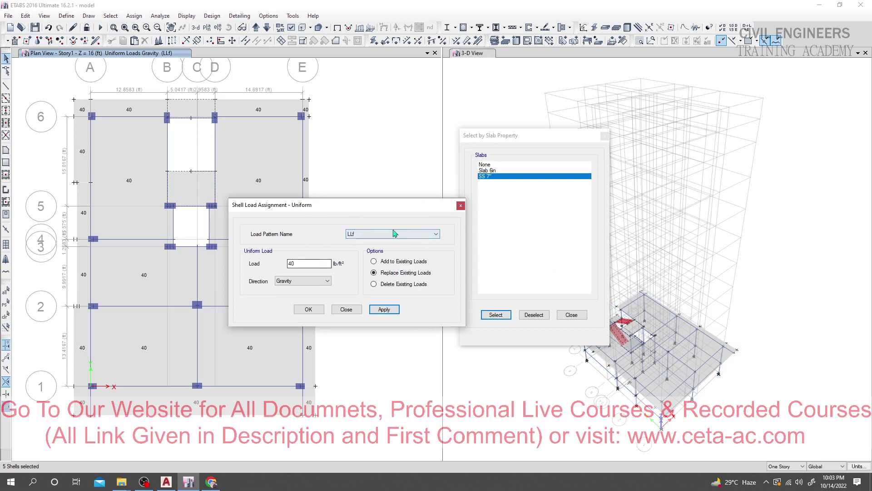
{"action": "double_click", "coordinate": [300, 264]}
{"action": "type", "text": "6"}
{"action": "left_click", "coordinate": [388, 310]}
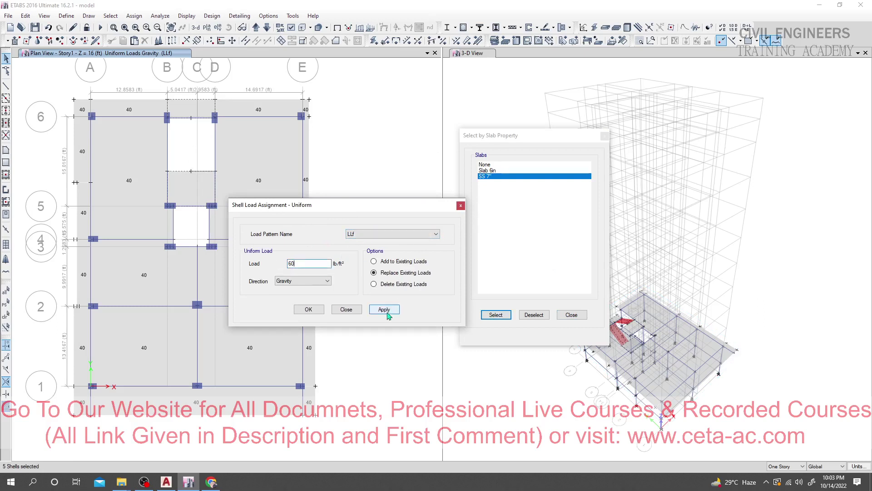
{"action": "left_click_drag", "start_coordinate": [373, 204], "coordinate": [389, 169]}
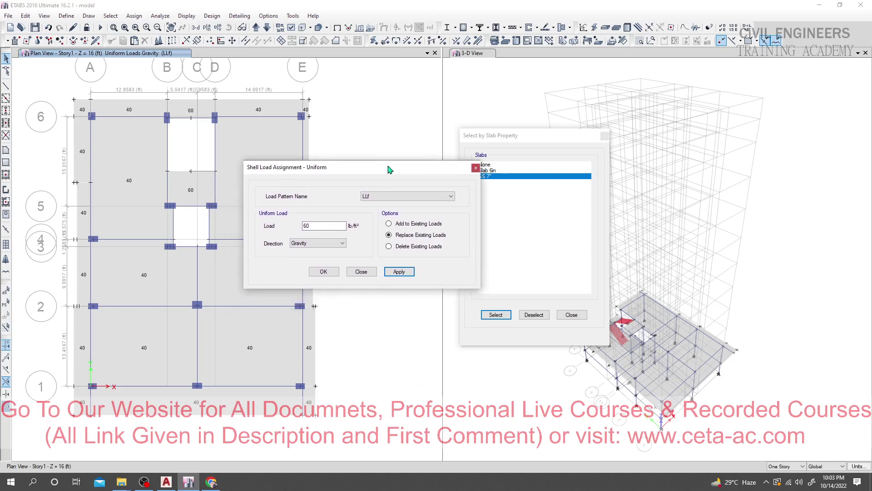
Step: Switch to Chrome, view the BNBC 2020 PDF short notes in the CETA Digital Shop, and return to ETABS
{"action": "left_click", "coordinate": [210, 483]}
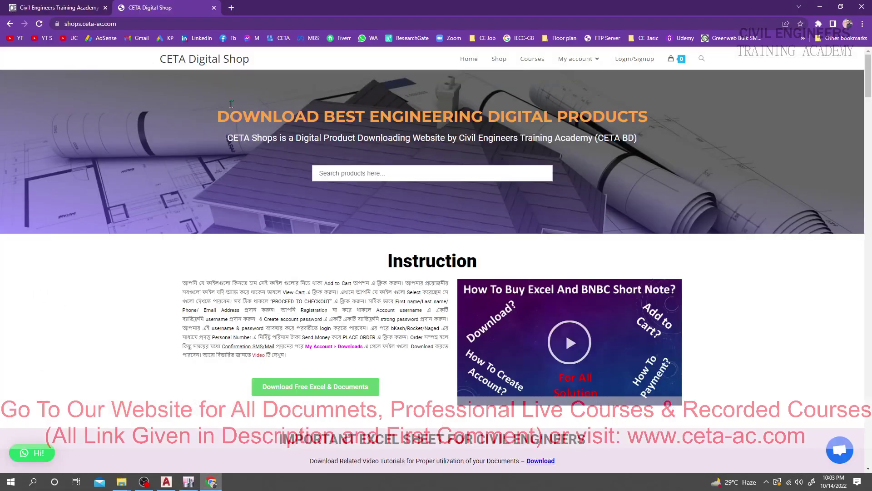
{"action": "scroll", "coordinate": [351, 216], "scroll_direction": "down", "scroll_amount": 9}
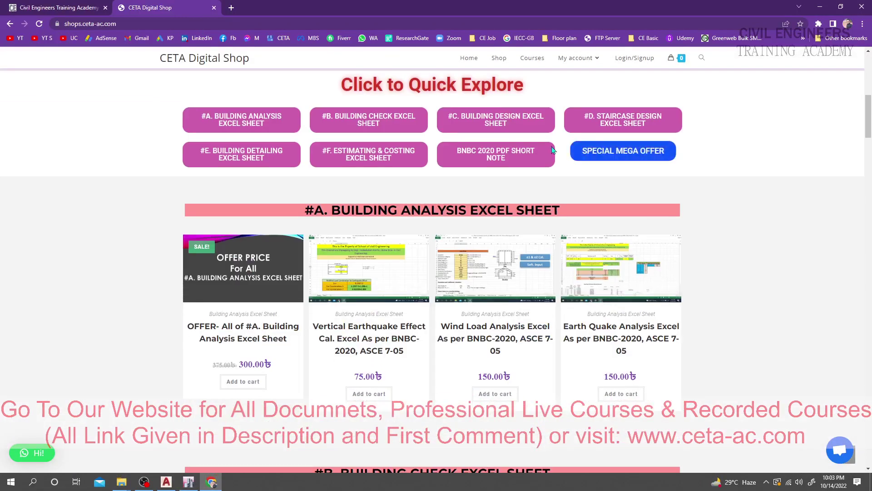
{"action": "left_click", "coordinate": [489, 157]}
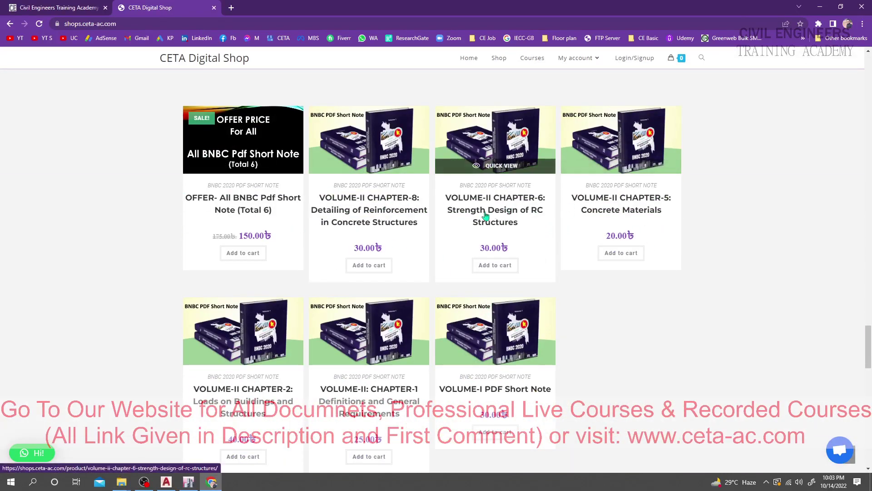
{"action": "scroll", "coordinate": [236, 408], "scroll_direction": "down", "scroll_amount": 1}
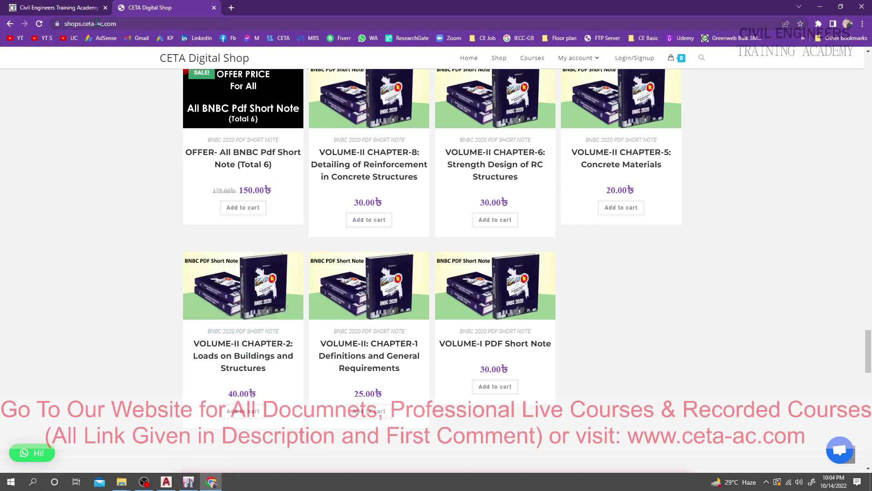
{"action": "left_click", "coordinate": [188, 481]}
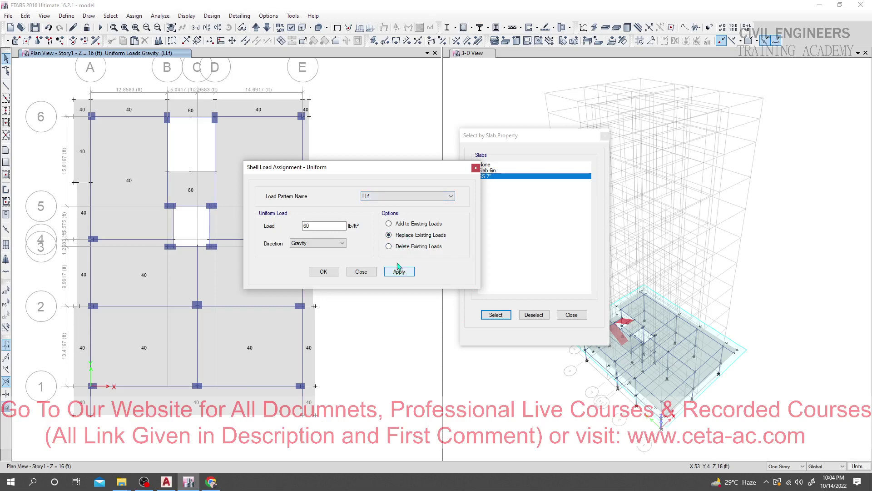
Step: Select the two inclined stair flight slabs in the 3D view
{"action": "left_click", "coordinate": [383, 197]}
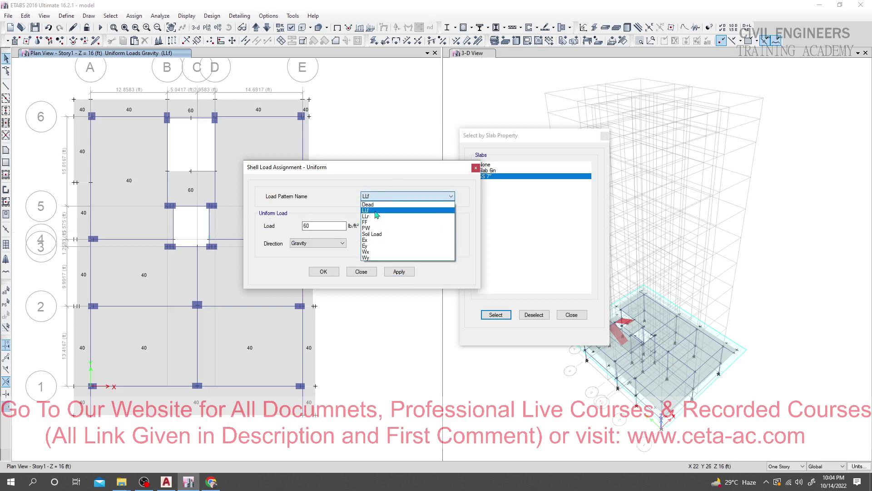
{"action": "left_click", "coordinate": [384, 172]}
{"action": "left_click_drag", "start_coordinate": [362, 173], "coordinate": [302, 154]}
{"action": "left_click", "coordinate": [489, 143]}
{"action": "left_click_drag", "start_coordinate": [490, 144], "coordinate": [378, 115]}
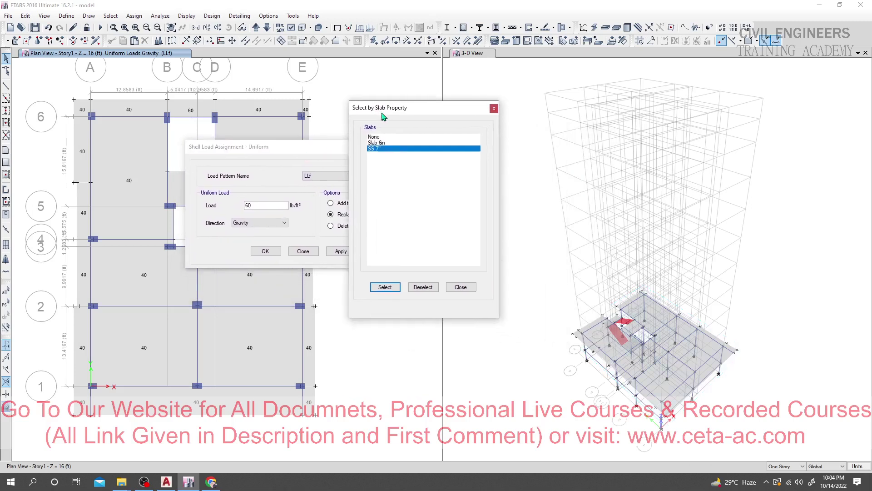
{"action": "left_click", "coordinate": [500, 404]}
{"action": "middle_click_drag", "start_coordinate": [500, 400], "coordinate": [627, 360], "text": "shift"}
{"action": "scroll", "coordinate": [629, 389], "scroll_direction": "up", "scroll_amount": 5}
{"action": "left_click", "coordinate": [626, 360]}
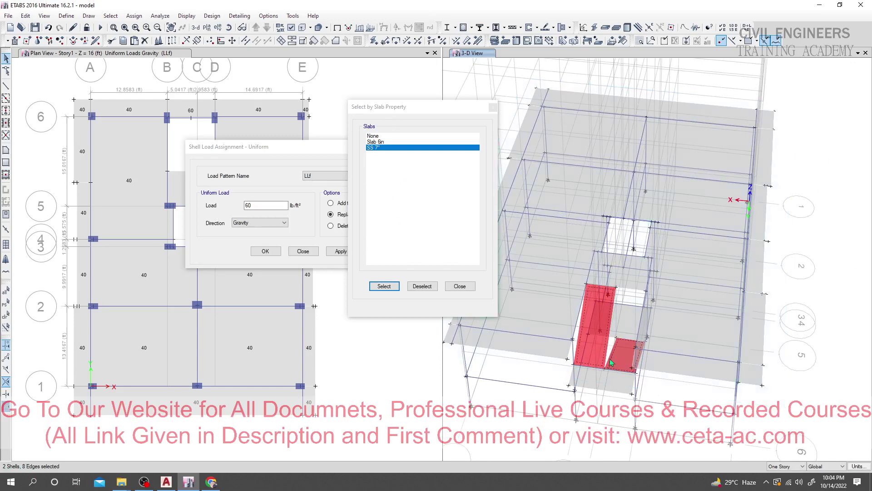
Step: Assign a 30 lb/ft² uniform gravity load in the Dead pattern to the selected stair flights
{"action": "left_click", "coordinate": [279, 150]}
{"action": "left_click_drag", "start_coordinate": [281, 151], "coordinate": [336, 154]}
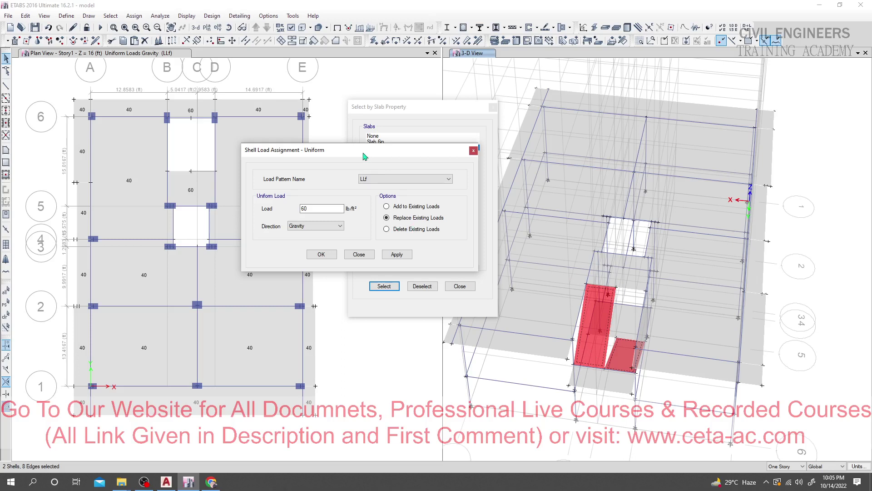
{"action": "left_click_drag", "start_coordinate": [328, 207], "coordinate": [261, 213]}
{"action": "left_click_drag", "start_coordinate": [333, 208], "coordinate": [302, 212]}
{"action": "left_click", "coordinate": [313, 211]}
{"action": "left_click", "coordinate": [371, 179]}
{"action": "left_click", "coordinate": [375, 189]}
{"action": "left_click", "coordinate": [397, 255]}
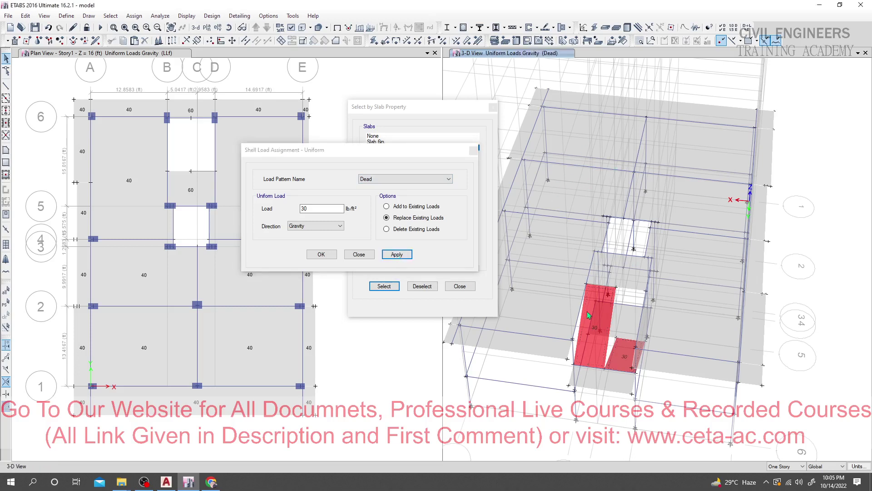
{"action": "left_click", "coordinate": [364, 179]}
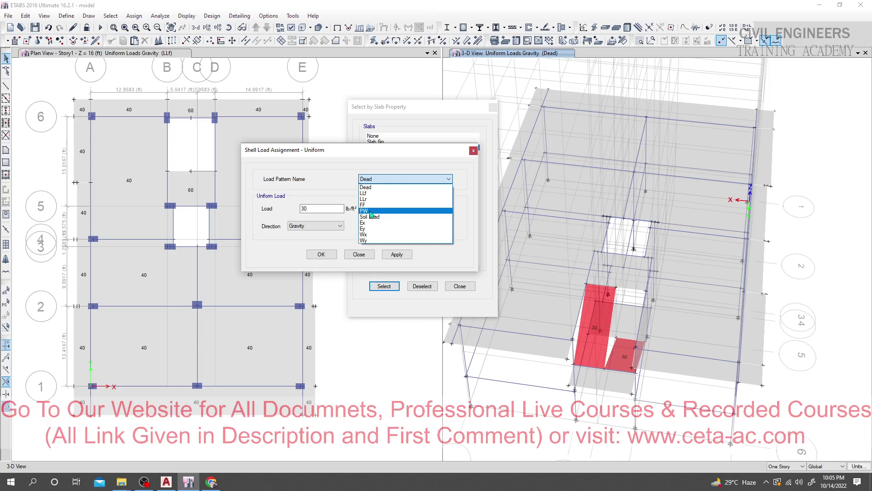
{"action": "left_click", "coordinate": [366, 187]}
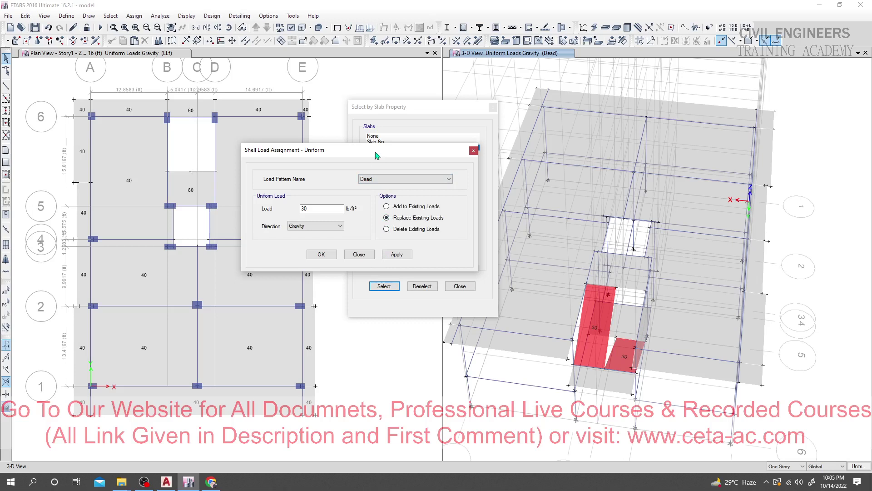
{"action": "left_click_drag", "start_coordinate": [380, 155], "coordinate": [448, 154]}
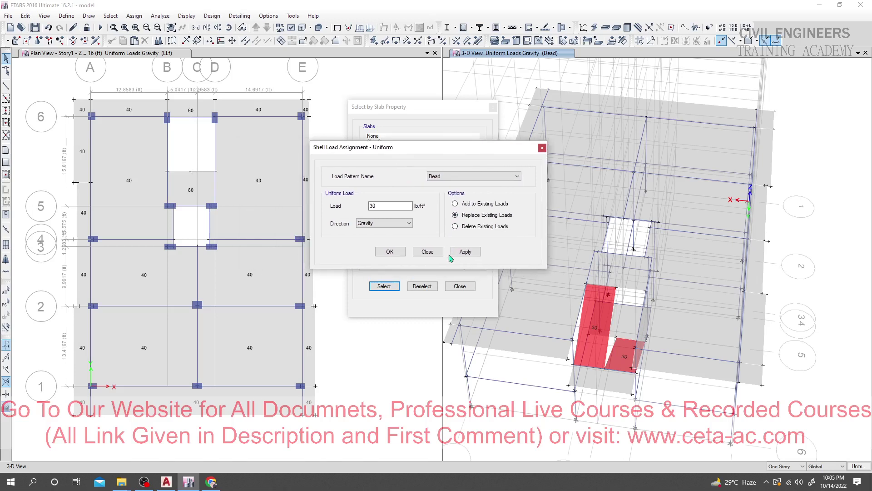
{"action": "left_click_drag", "start_coordinate": [419, 151], "coordinate": [457, 144]}
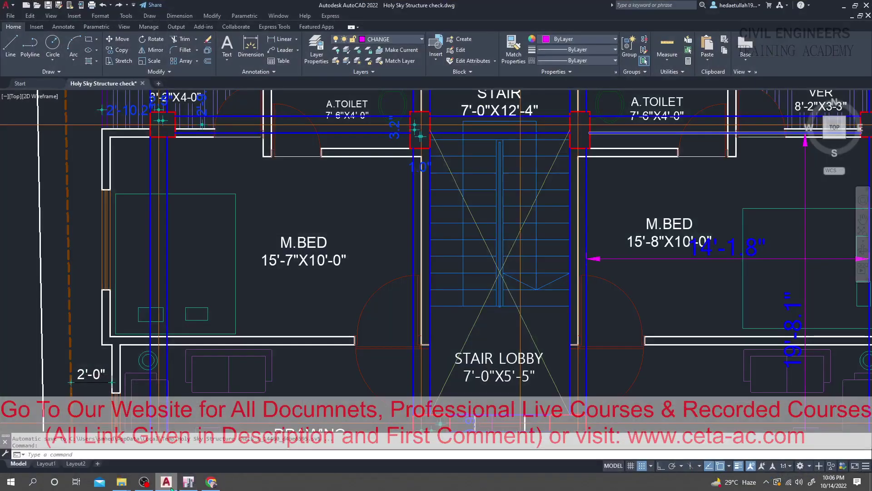
Step: Examine the room and wall layout of the typical floor plan in the AutoCAD drawing
{"action": "scroll", "coordinate": [307, 286], "scroll_direction": "down", "scroll_amount": 3}
{"action": "scroll", "coordinate": [308, 286], "scroll_direction": "down", "scroll_amount": 8}
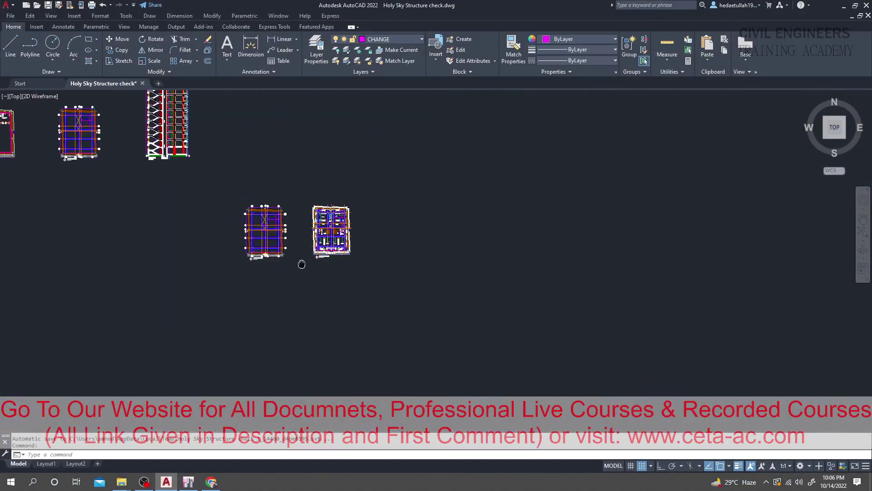
{"action": "middle_click_drag", "start_coordinate": [298, 259], "coordinate": [607, 369]}
{"action": "scroll", "coordinate": [204, 233], "scroll_direction": "up", "scroll_amount": 4}
{"action": "scroll", "coordinate": [251, 231], "scroll_direction": "up", "scroll_amount": 6}
{"action": "middle_click_drag", "start_coordinate": [336, 229], "coordinate": [304, 233]}
{"action": "scroll", "coordinate": [418, 219], "scroll_direction": "down", "scroll_amount": 3}
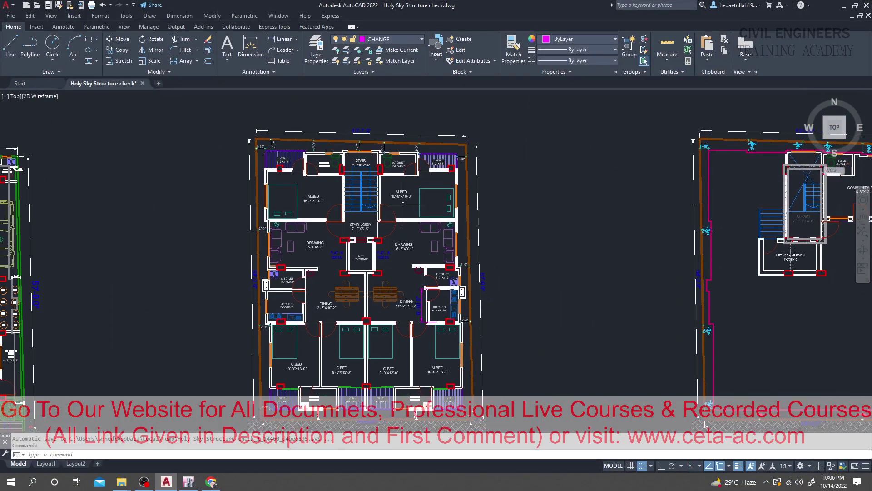
{"action": "middle_click_drag", "start_coordinate": [423, 243], "coordinate": [420, 216]}
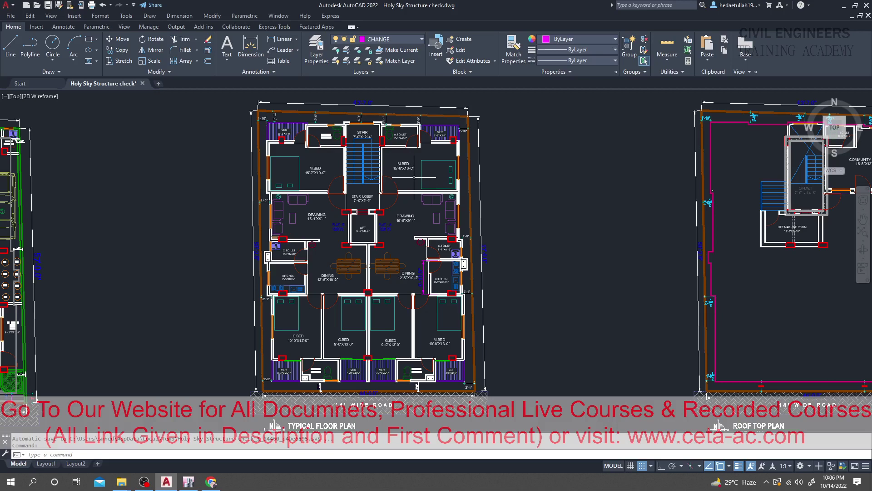
{"action": "scroll", "coordinate": [410, 174], "scroll_direction": "up", "scroll_amount": 3}
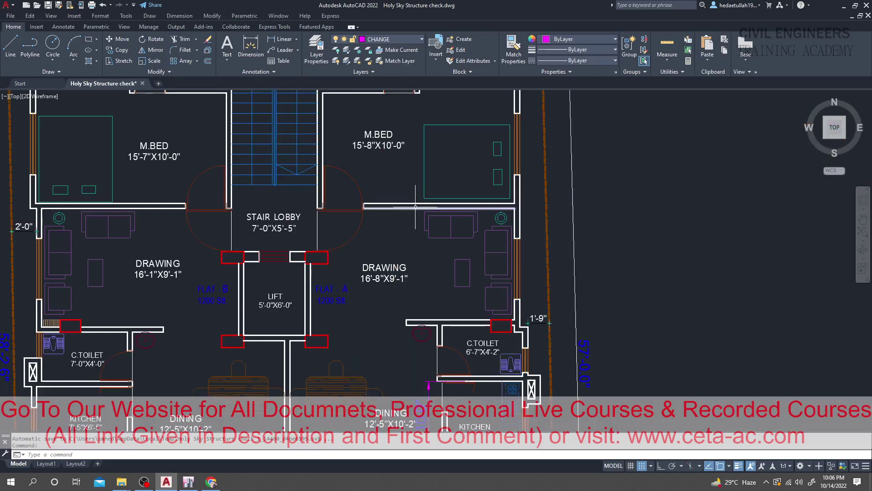
{"action": "middle_click_drag", "start_coordinate": [408, 190], "coordinate": [396, 192]}
{"action": "scroll", "coordinate": [395, 191], "scroll_direction": "down", "scroll_amount": 2}
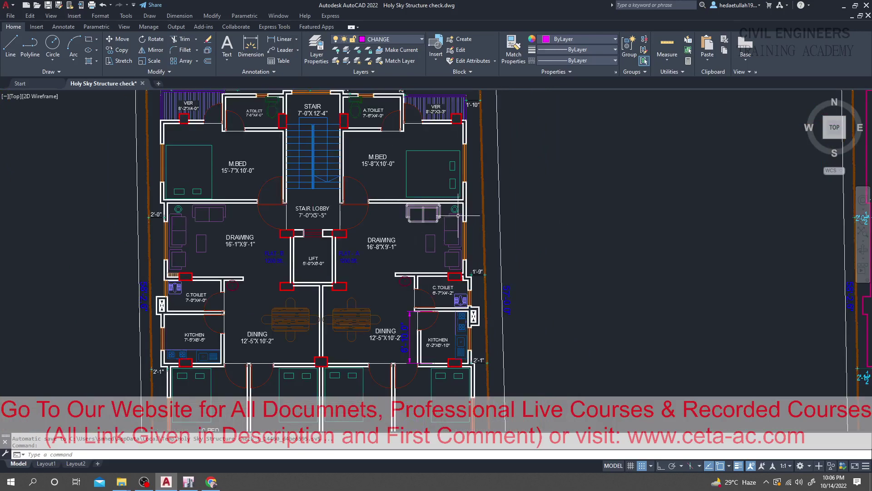
{"action": "middle_click_drag", "start_coordinate": [422, 181], "coordinate": [435, 181]}
{"action": "scroll", "coordinate": [390, 182], "scroll_direction": "down", "scroll_amount": 2}
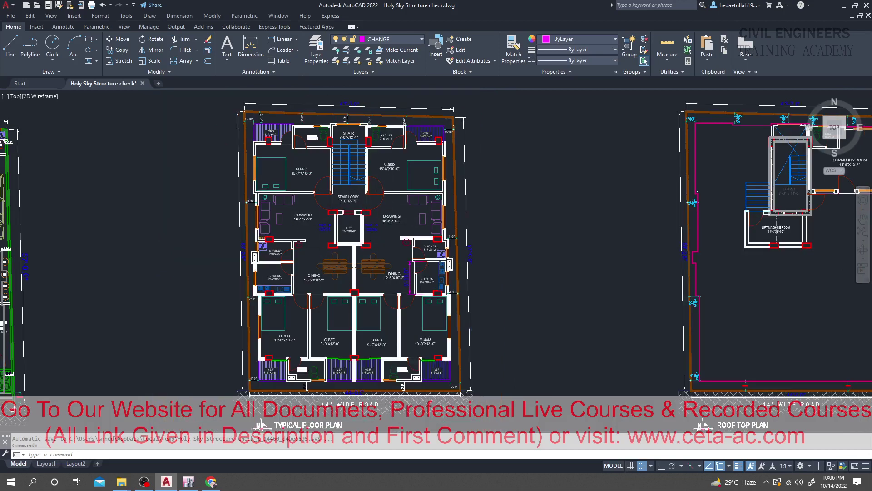
{"action": "middle_click_drag", "start_coordinate": [377, 214], "coordinate": [373, 214]}
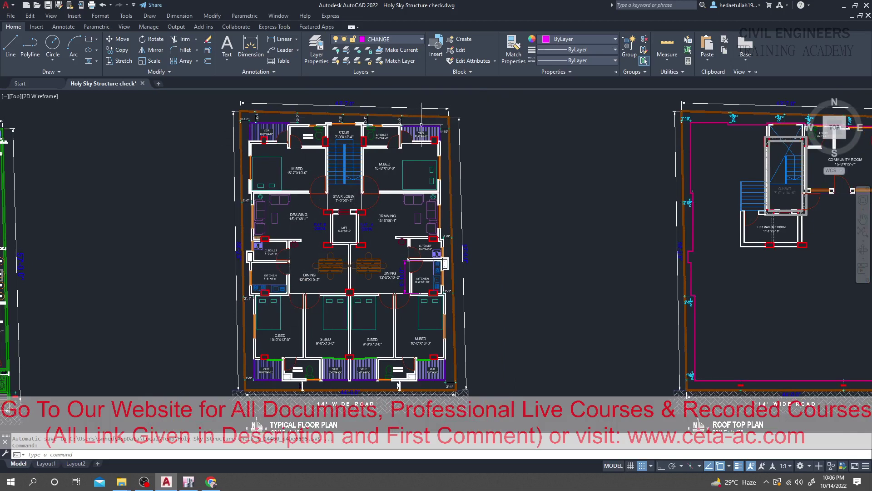
Step: Return to ETABS, choose the PW load pattern, and select all Slab 6in slabs plus the stair landing slab
{"action": "mouse_move", "coordinate": [188, 481]}
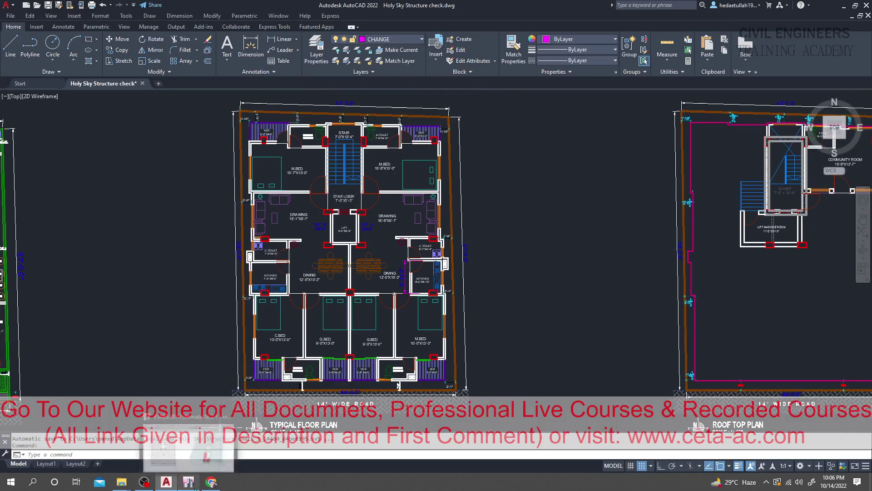
{"action": "left_click", "coordinate": [203, 463]}
{"action": "left_click_drag", "start_coordinate": [444, 145], "coordinate": [591, 139]}
{"action": "left_click", "coordinate": [622, 167]}
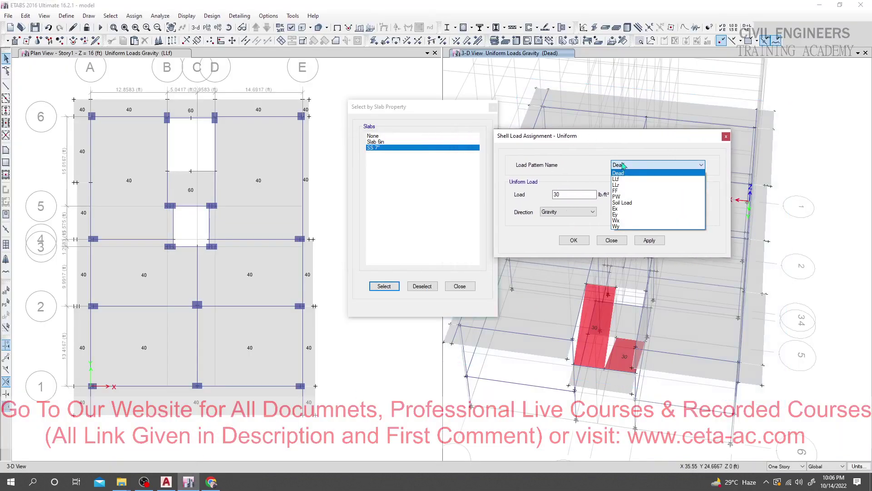
{"action": "left_click", "coordinate": [632, 199]}
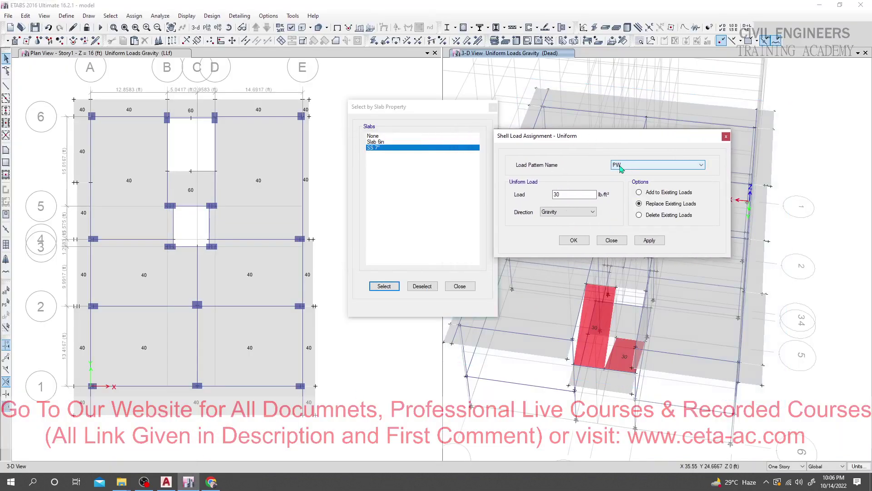
{"action": "left_click", "coordinate": [380, 143]}
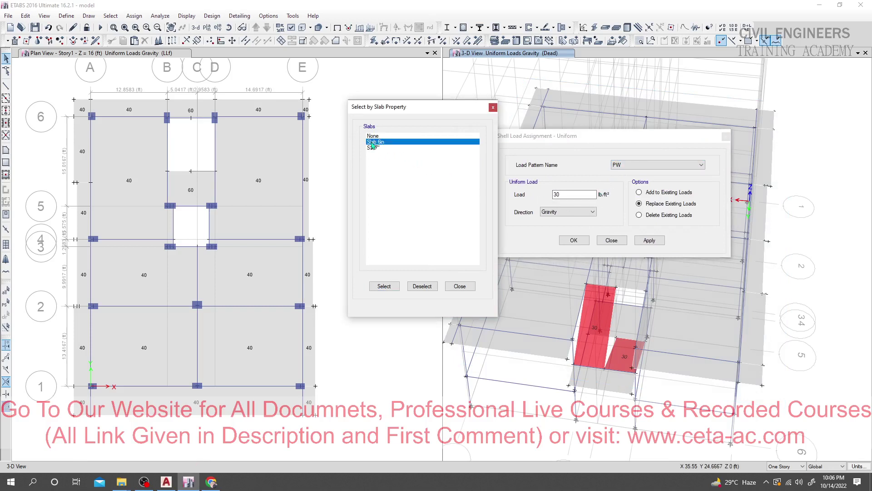
{"action": "left_click", "coordinate": [385, 287]}
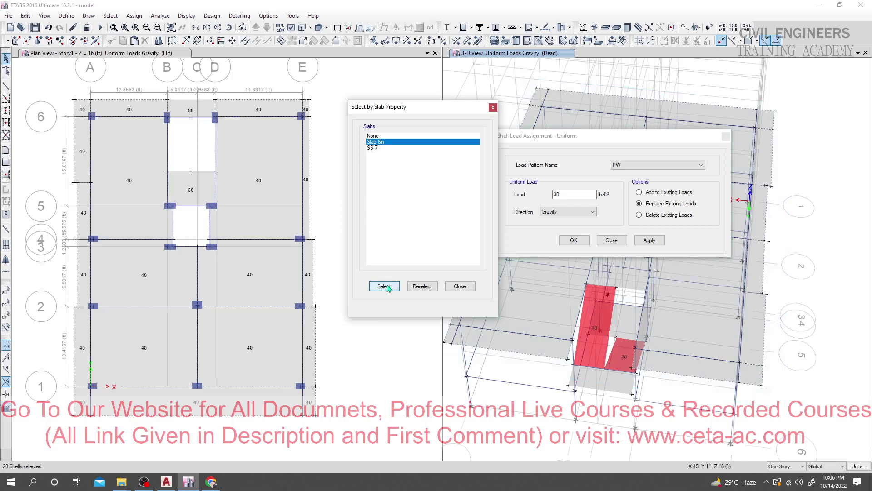
{"action": "left_click", "coordinate": [604, 386]}
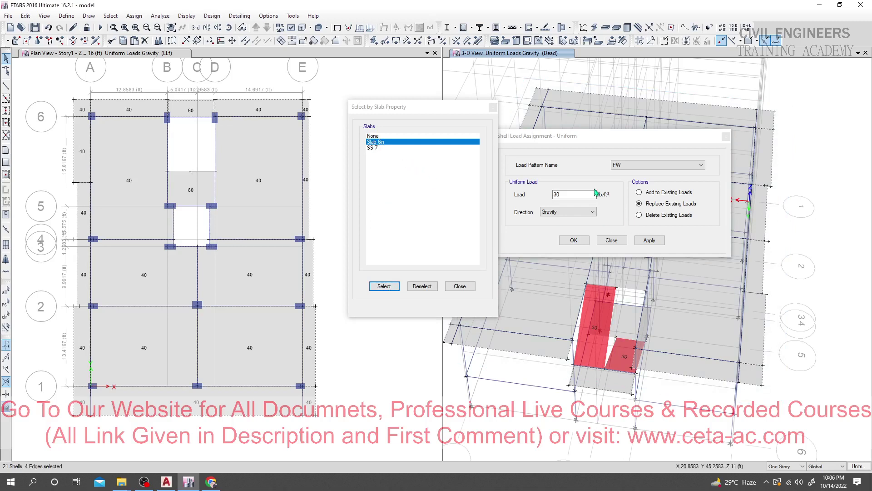
Step: Assign a 50 lb/ft² uniform gravity load in the PW pattern to the selected slabs and end the property selection
{"action": "left_click", "coordinate": [567, 194]}
{"action": "type", "text": "5"}
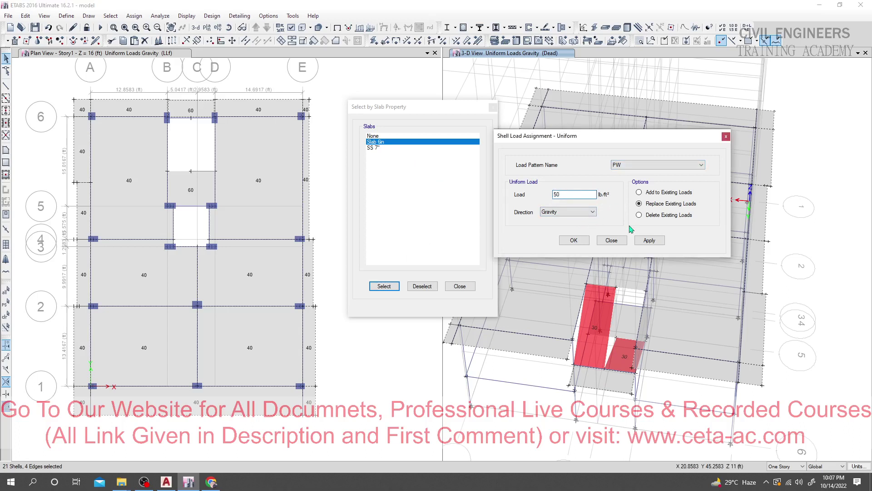
{"action": "left_click", "coordinate": [650, 240]}
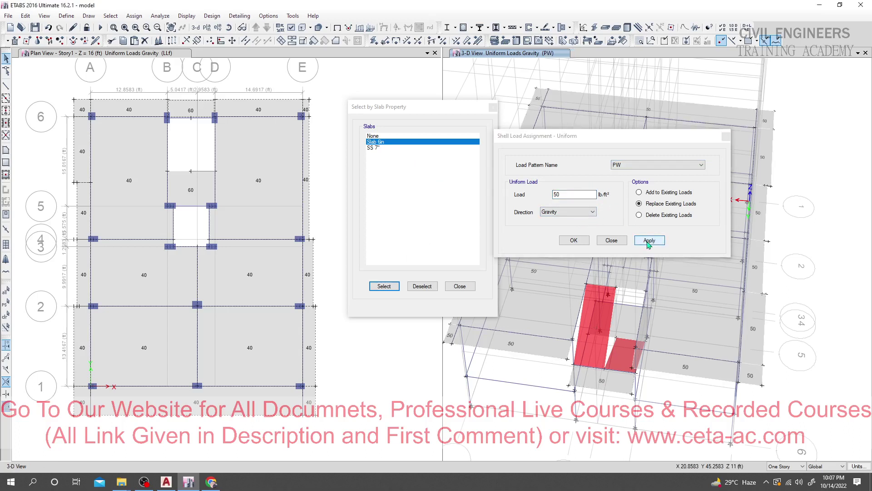
{"action": "left_click", "coordinate": [579, 243]}
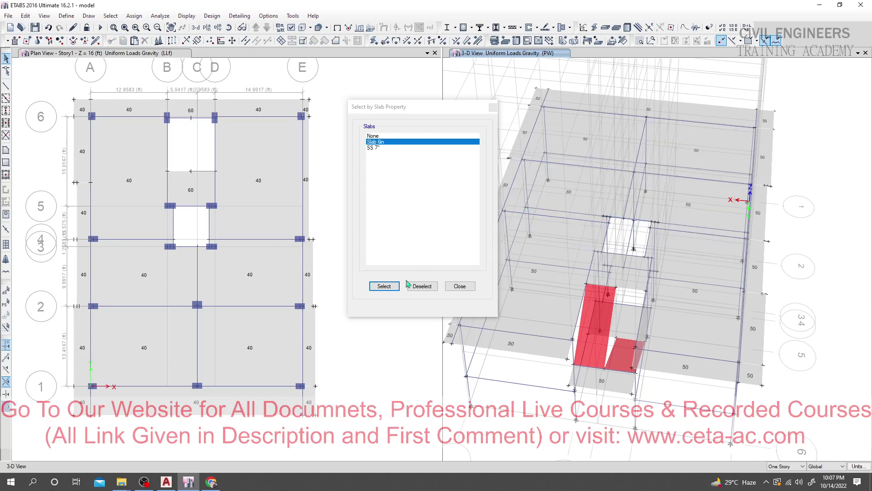
{"action": "left_click", "coordinate": [491, 109]}
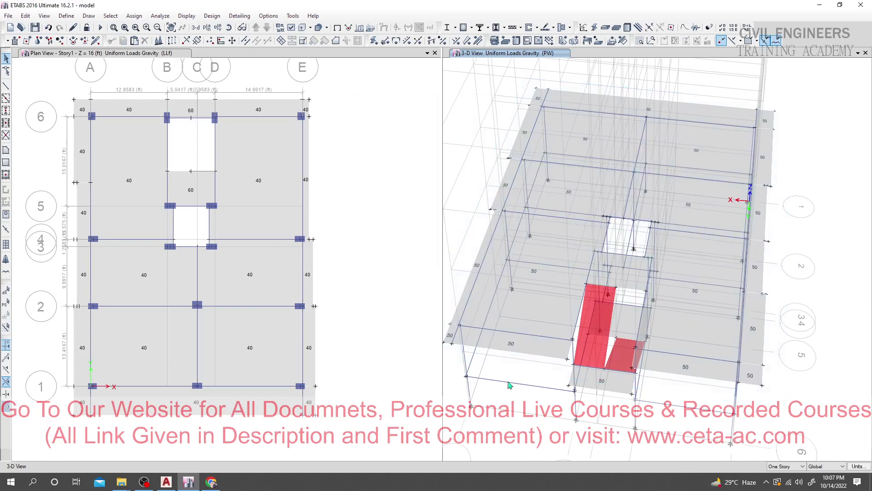
Step: Set the plan view to the GF level at Z = 6 ft
{"action": "left_click", "coordinate": [393, 267]}
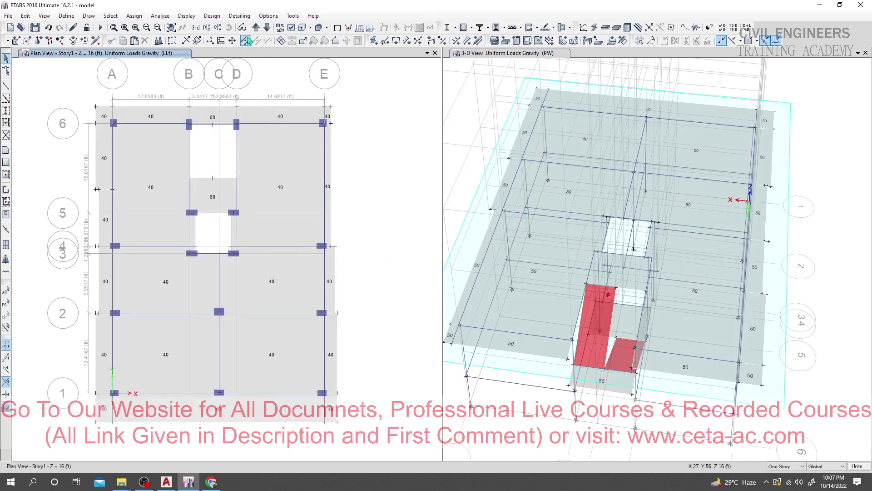
{"action": "left_click", "coordinate": [265, 29]}
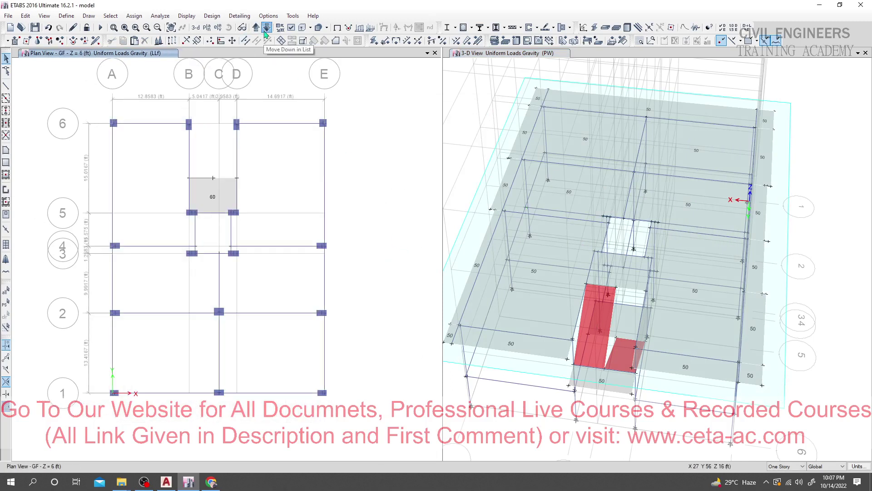
{"action": "left_click", "coordinate": [266, 29]}
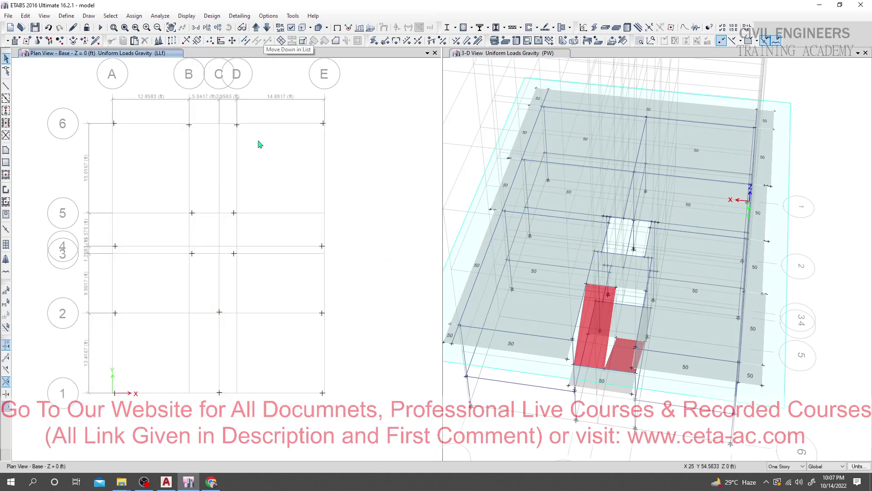
{"action": "left_click", "coordinate": [256, 29]}
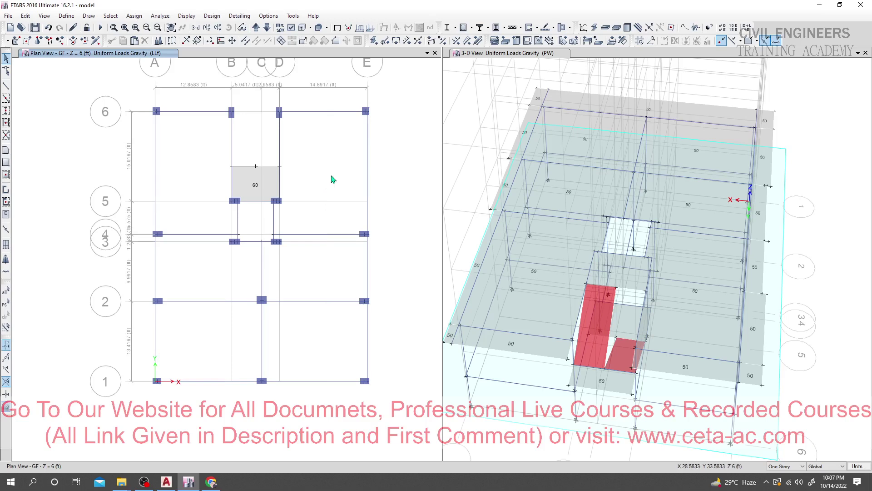
Step: Select all beams that use the GB (12x18) frame section
{"action": "left_click", "coordinate": [111, 16]}
{"action": "mouse_move", "coordinate": [136, 27]}
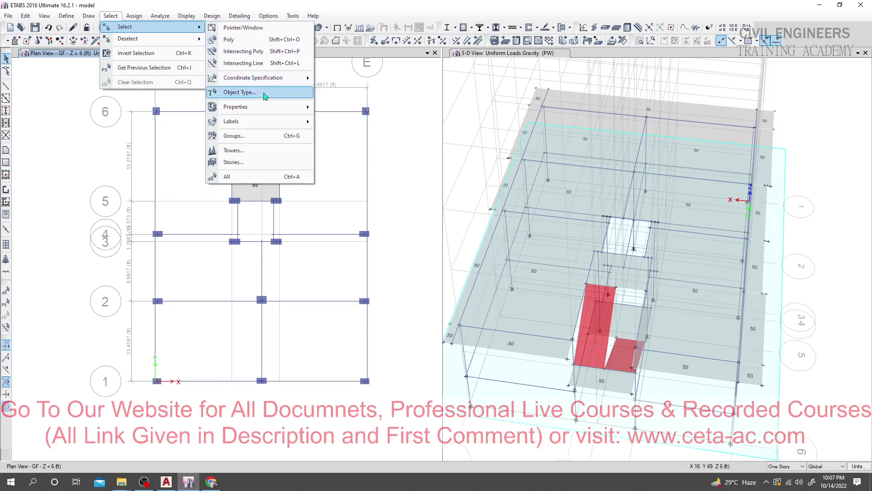
{"action": "mouse_move", "coordinate": [269, 107]}
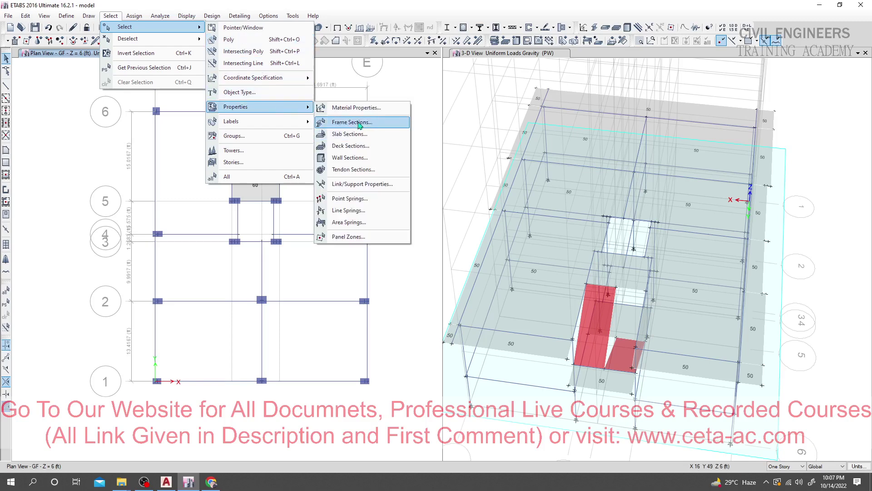
{"action": "left_click", "coordinate": [359, 122]}
{"action": "left_click", "coordinate": [397, 246]}
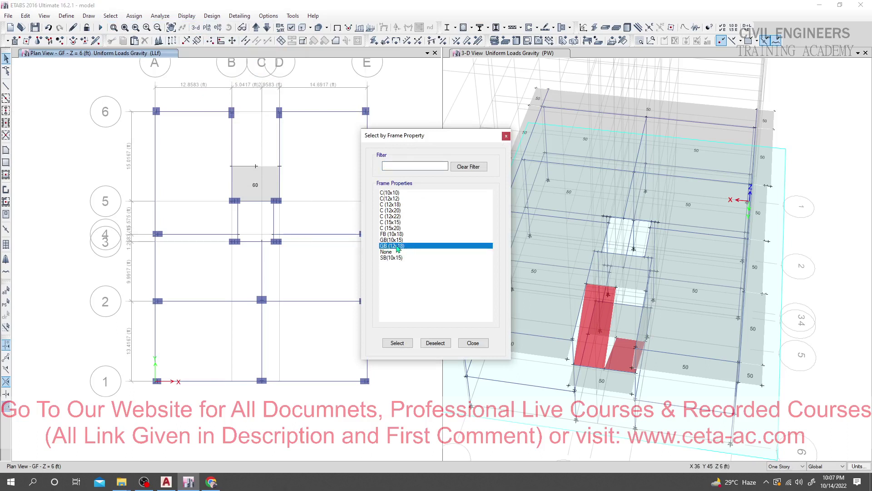
{"action": "left_click", "coordinate": [397, 343]}
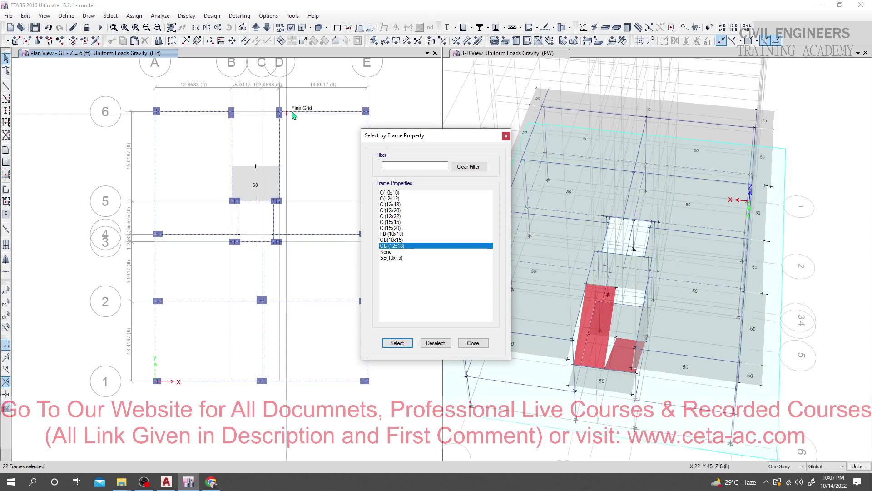
{"action": "left_click_drag", "start_coordinate": [413, 145], "coordinate": [448, 143]}
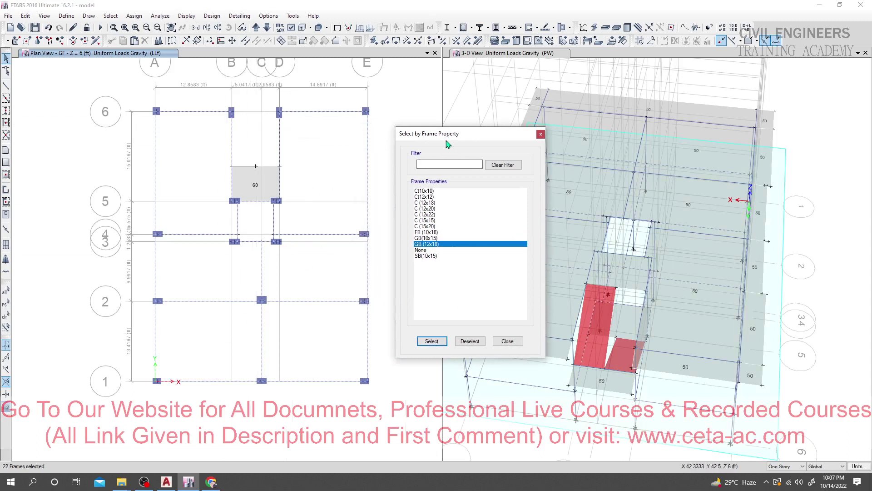
Step: Assign a 0.5 kip/ft uniform distributed gravity load in the PW pattern to the selected grade beams, replacing existing loads
{"action": "left_click", "coordinate": [134, 16]}
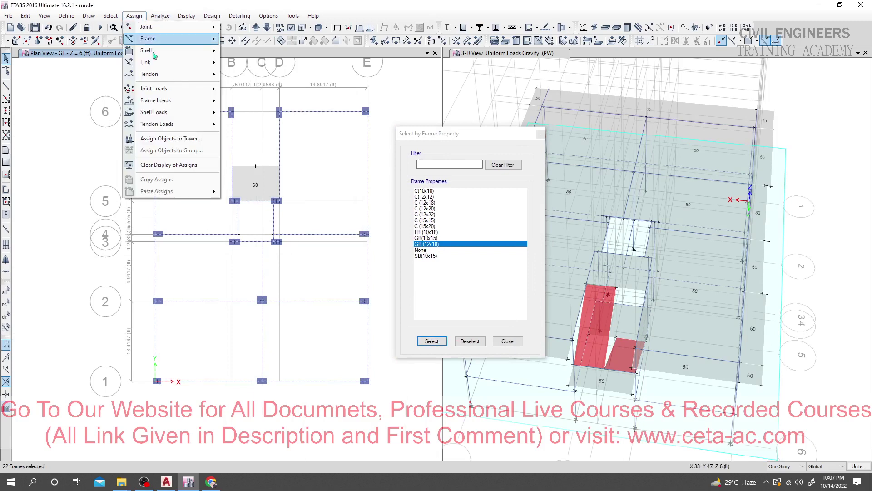
{"action": "mouse_move", "coordinate": [176, 106]}
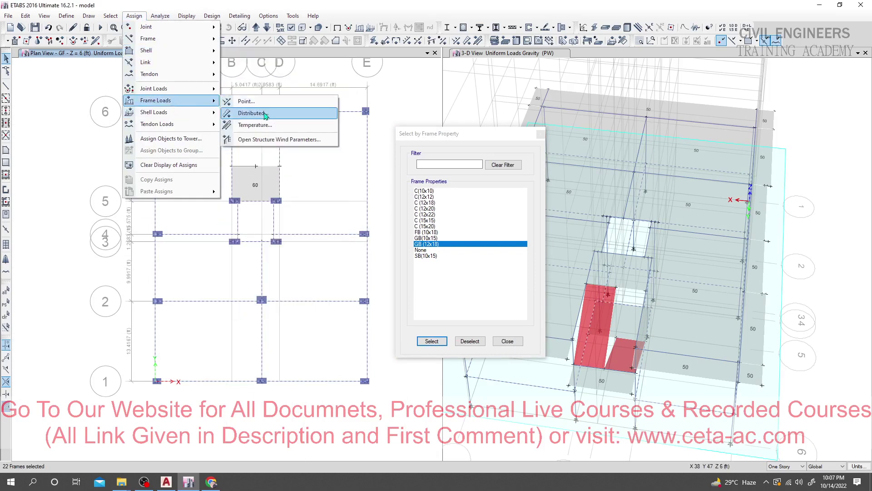
{"action": "left_click", "coordinate": [253, 124]}
{"action": "left_click", "coordinate": [456, 193]}
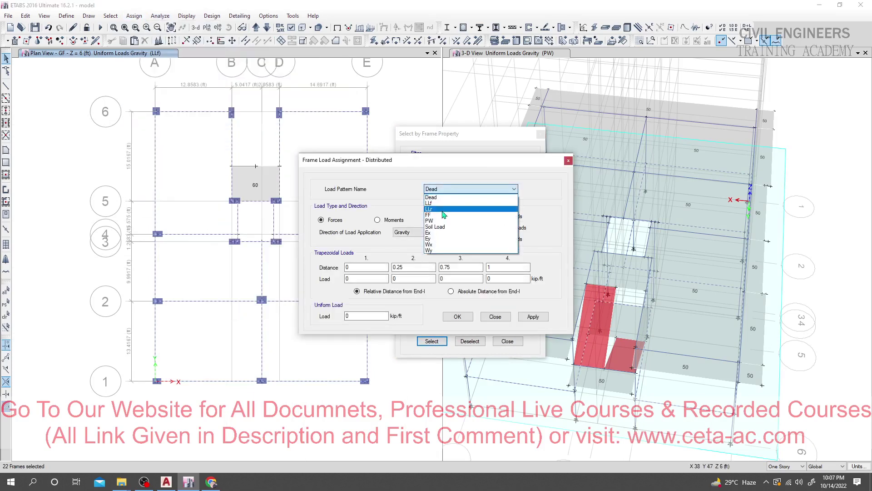
{"action": "left_click", "coordinate": [443, 222]}
{"action": "left_click_drag", "start_coordinate": [414, 159], "coordinate": [524, 153]}
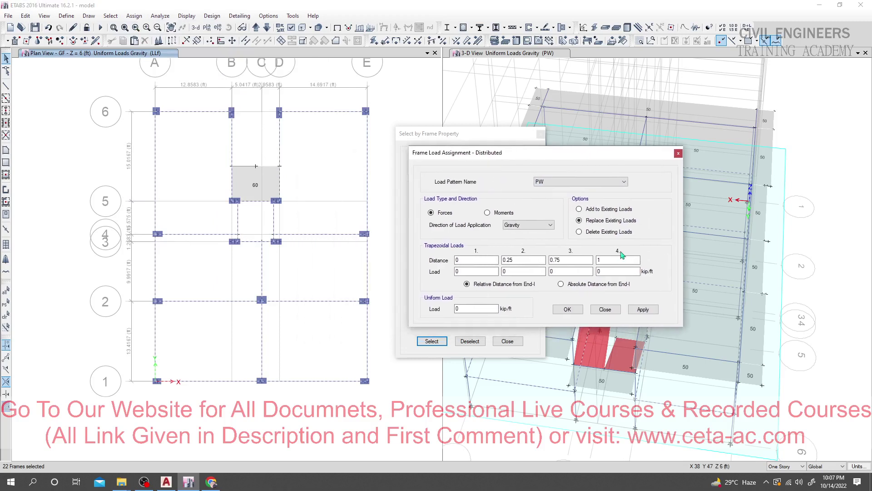
{"action": "left_click", "coordinate": [453, 308]}
{"action": "left_click", "coordinate": [642, 309]}
{"action": "left_click", "coordinate": [568, 309]}
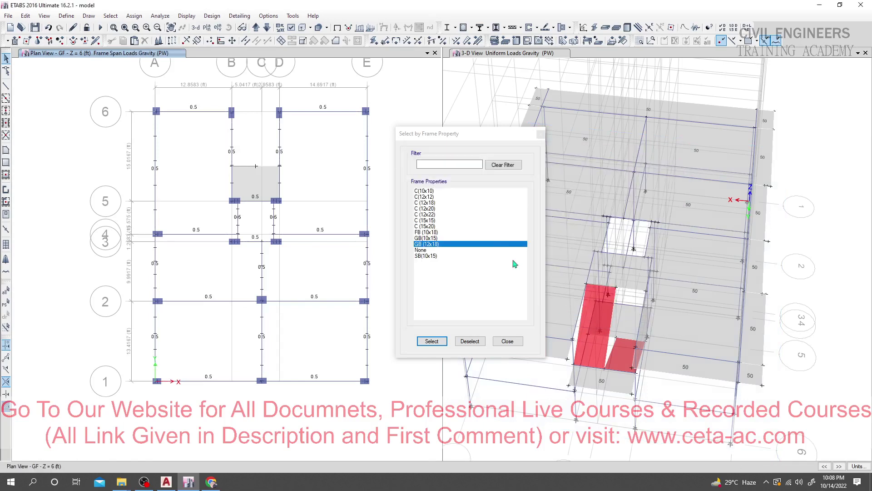
{"action": "left_click", "coordinate": [541, 133]}
{"action": "scroll", "coordinate": [251, 169], "scroll_direction": "up", "scroll_amount": 3}
{"action": "left_click", "coordinate": [252, 168]}
{"action": "scroll", "coordinate": [290, 190], "scroll_direction": "down", "scroll_amount": 6}
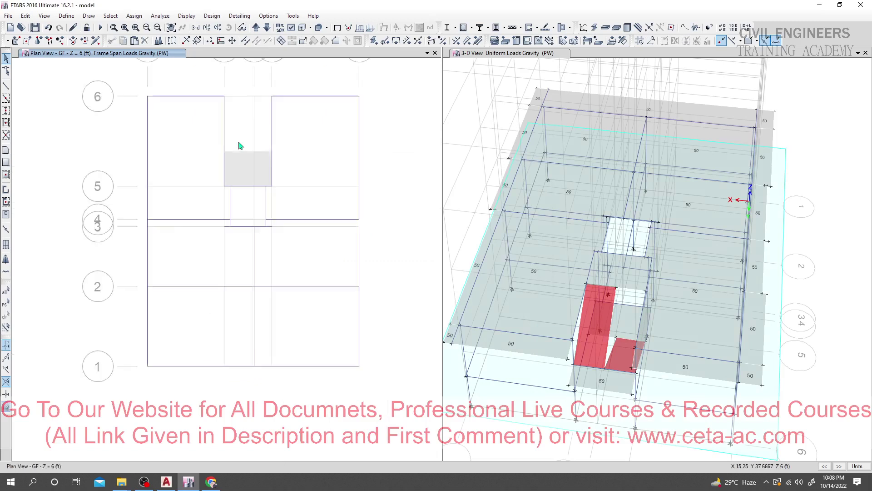
{"action": "scroll", "coordinate": [278, 200], "scroll_direction": "up", "scroll_amount": 4}
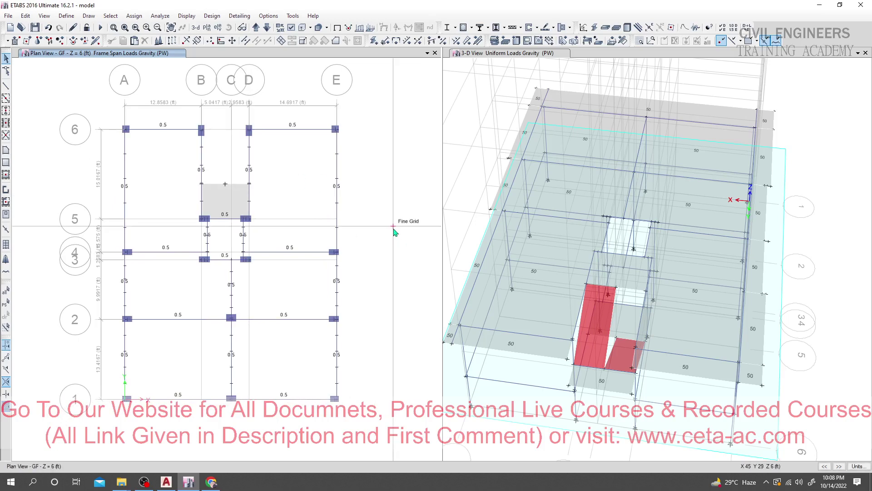
Step: Check the loads assigned to the stair landing slab and the adjoining inclined stair flight
{"action": "left_click", "coordinate": [459, 220]}
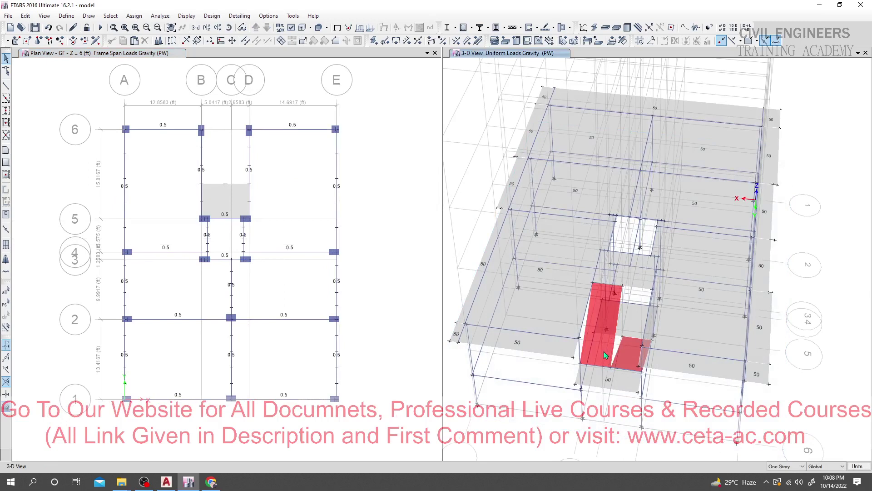
{"action": "right_click", "coordinate": [601, 383]}
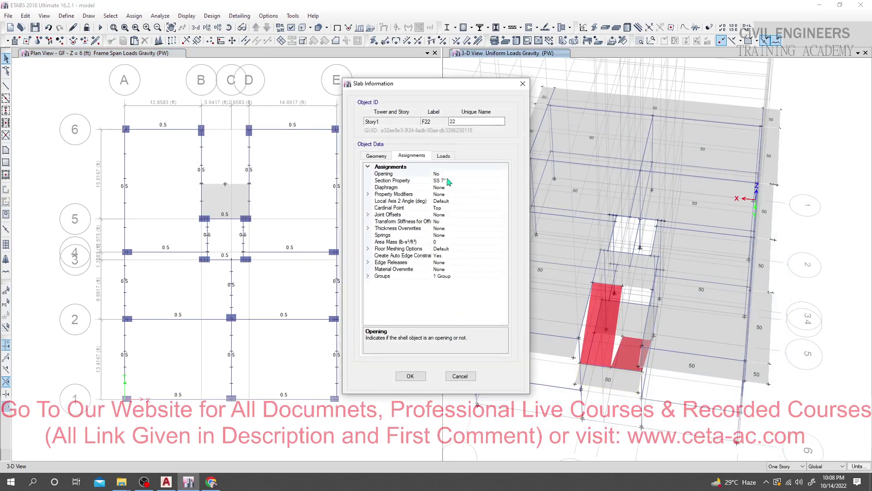
{"action": "left_click", "coordinate": [444, 157]}
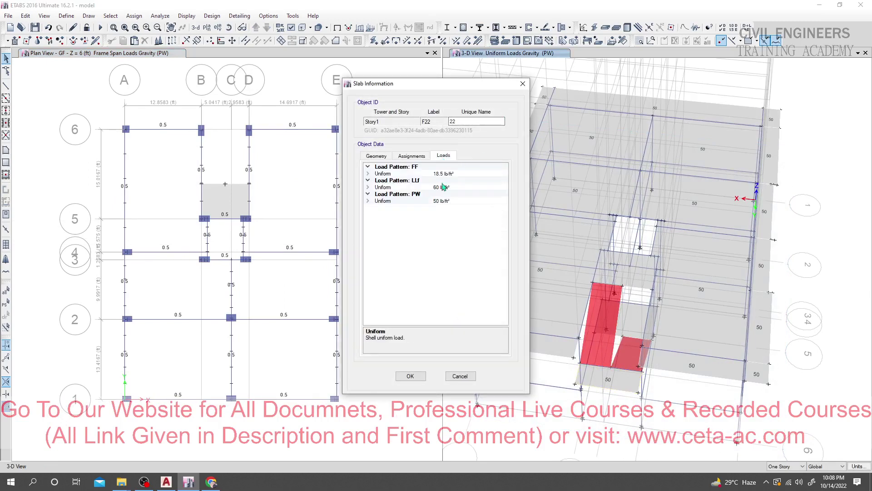
{"action": "left_click", "coordinate": [523, 83]}
{"action": "right_click", "coordinate": [606, 342]}
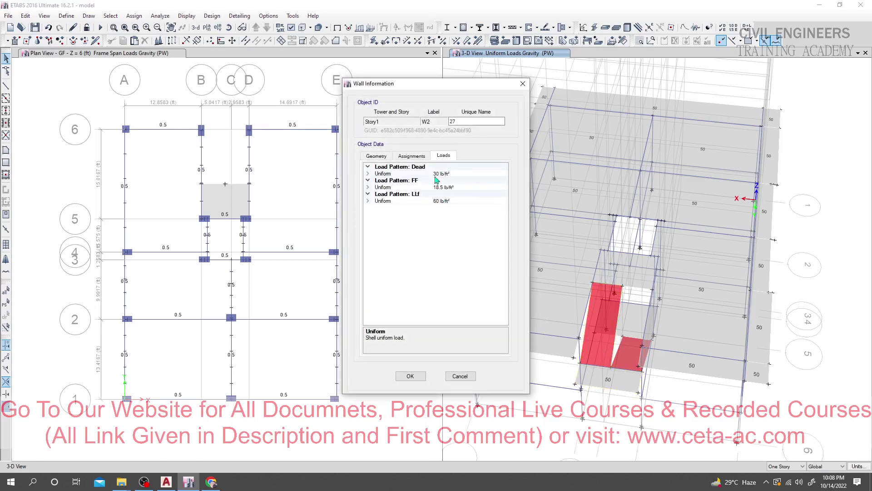
{"action": "left_click", "coordinate": [522, 85]}
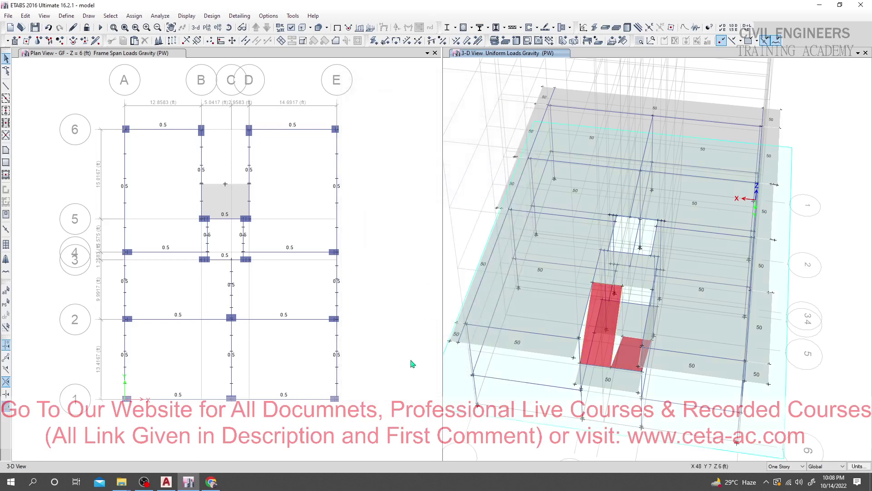
Step: Inspect the free edge of the stair landing slab and its midpoint joint on the GF plan
{"action": "left_click", "coordinate": [399, 350]}
{"action": "left_click", "coordinate": [505, 232]}
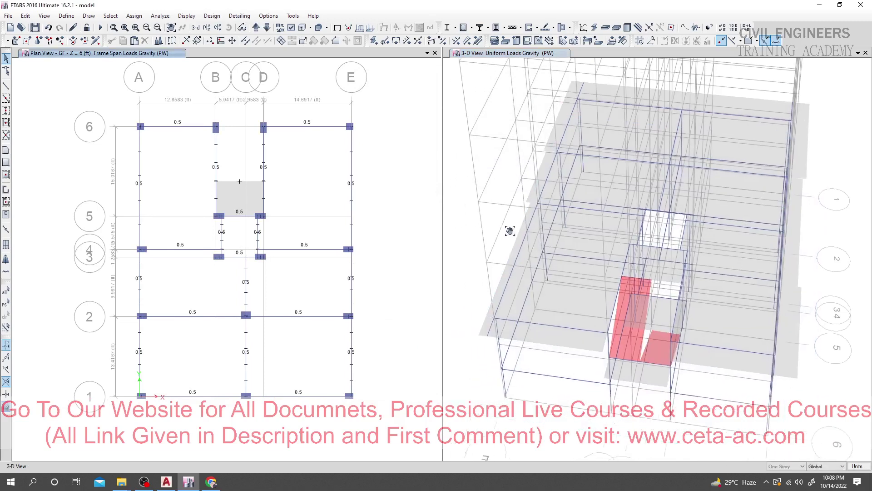
{"action": "left_click", "coordinate": [297, 186]}
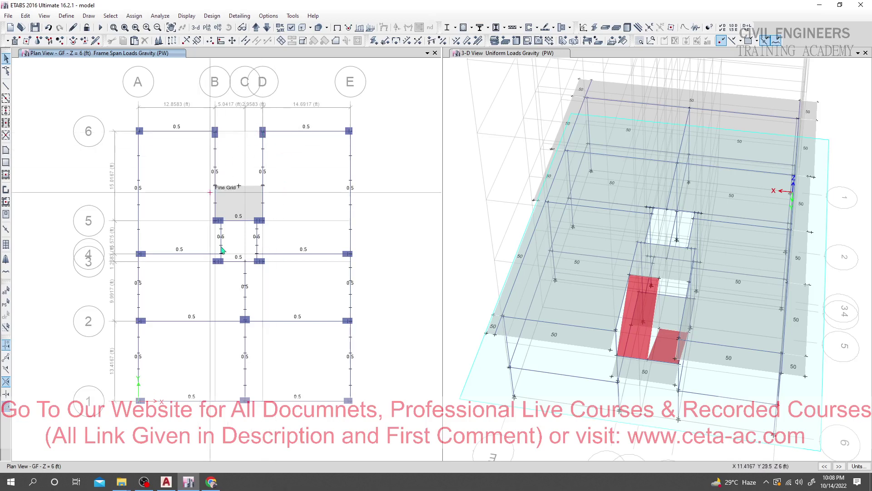
{"action": "scroll", "coordinate": [243, 202], "scroll_direction": "up", "scroll_amount": 3}
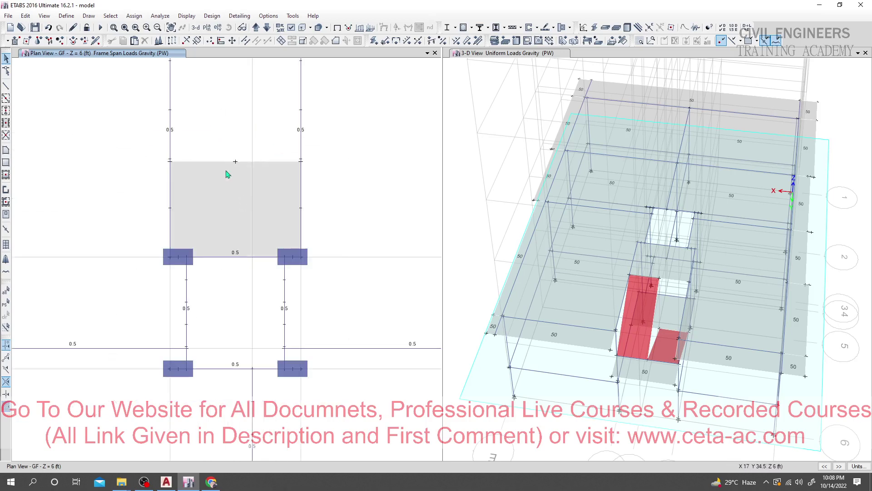
{"action": "scroll", "coordinate": [231, 157], "scroll_direction": "down", "scroll_amount": 1}
{"action": "middle_click_drag", "start_coordinate": [230, 158], "coordinate": [237, 162]}
{"action": "left_click", "coordinate": [259, 171]}
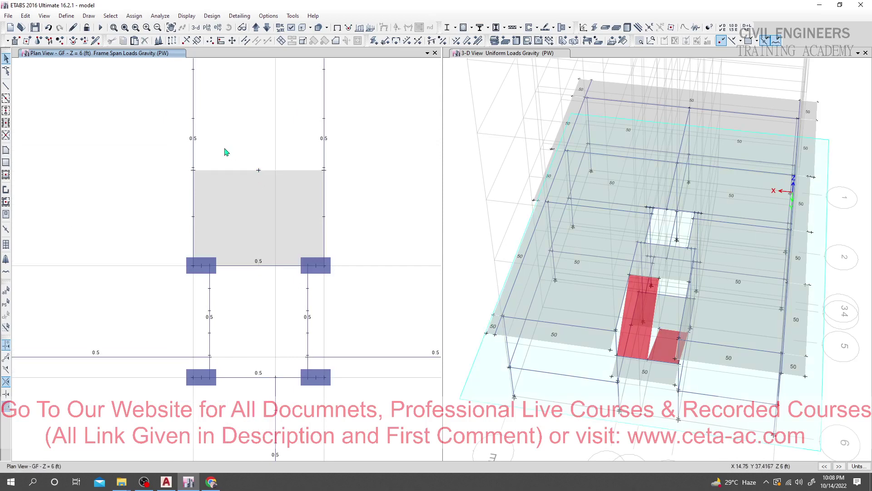
{"action": "left_click", "coordinate": [259, 171]}
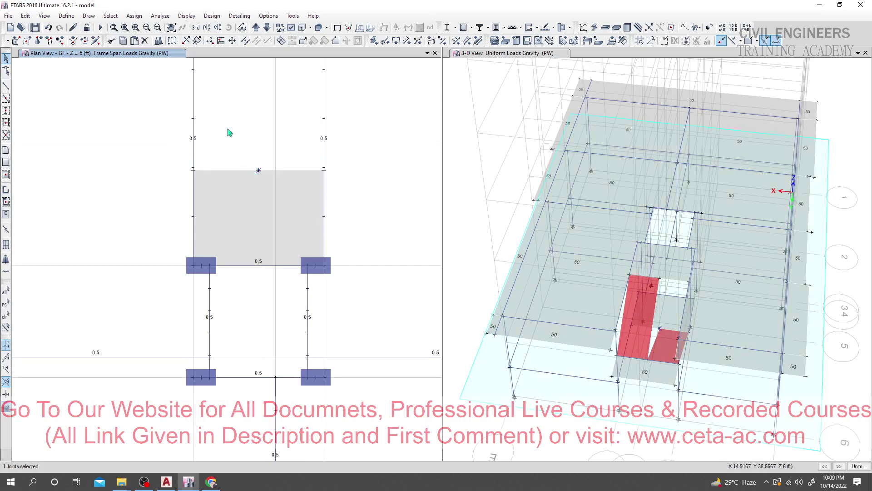
{"action": "left_click", "coordinate": [256, 170]}
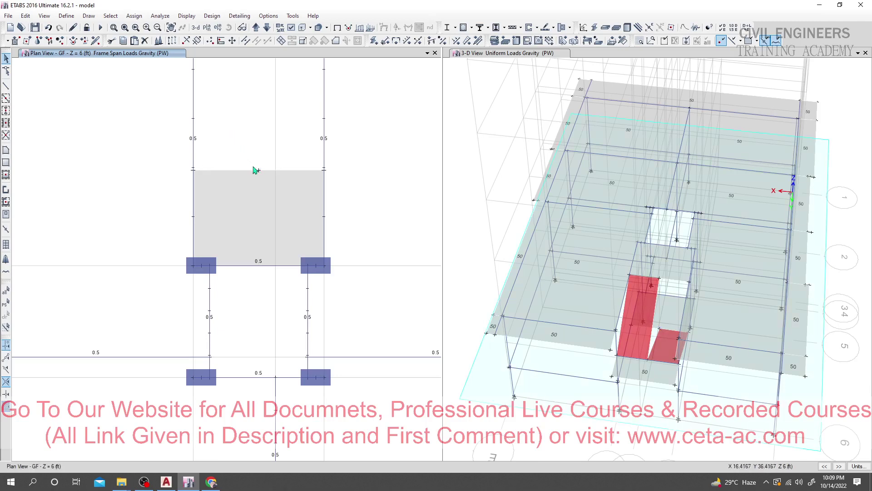